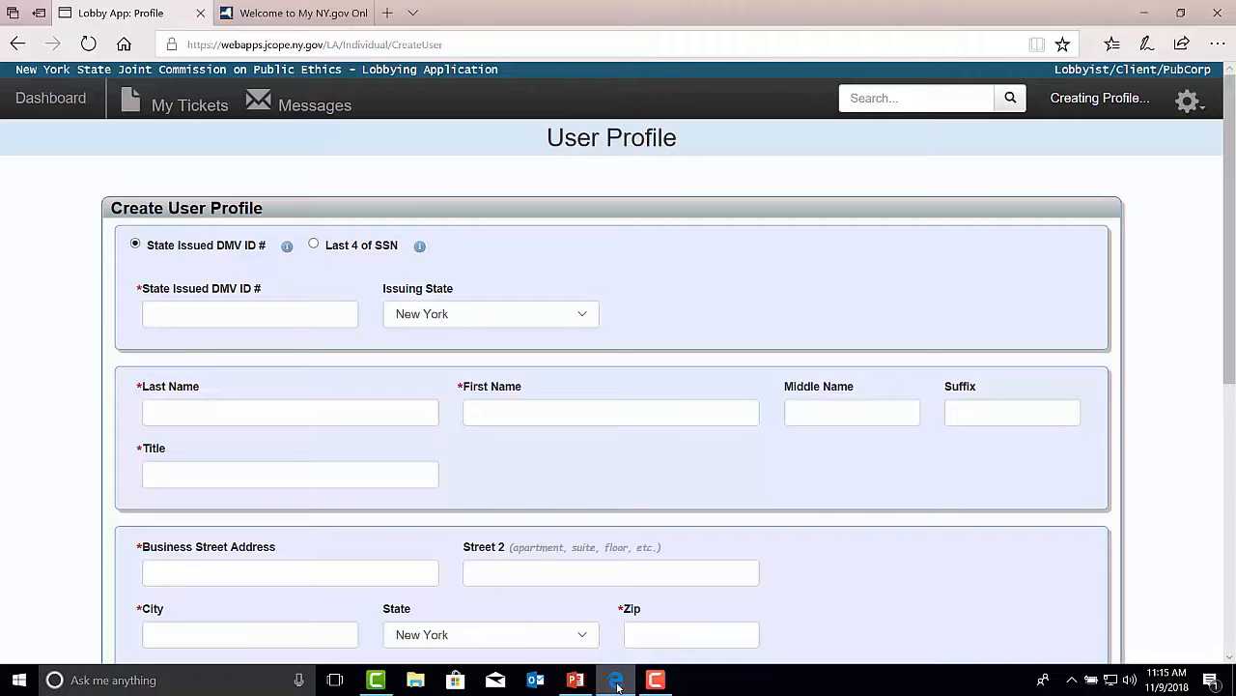
Step: Switch identification to Last 4 of SSN and enter the last four SSN digits
left_click(313, 244)
left_click(210, 314)
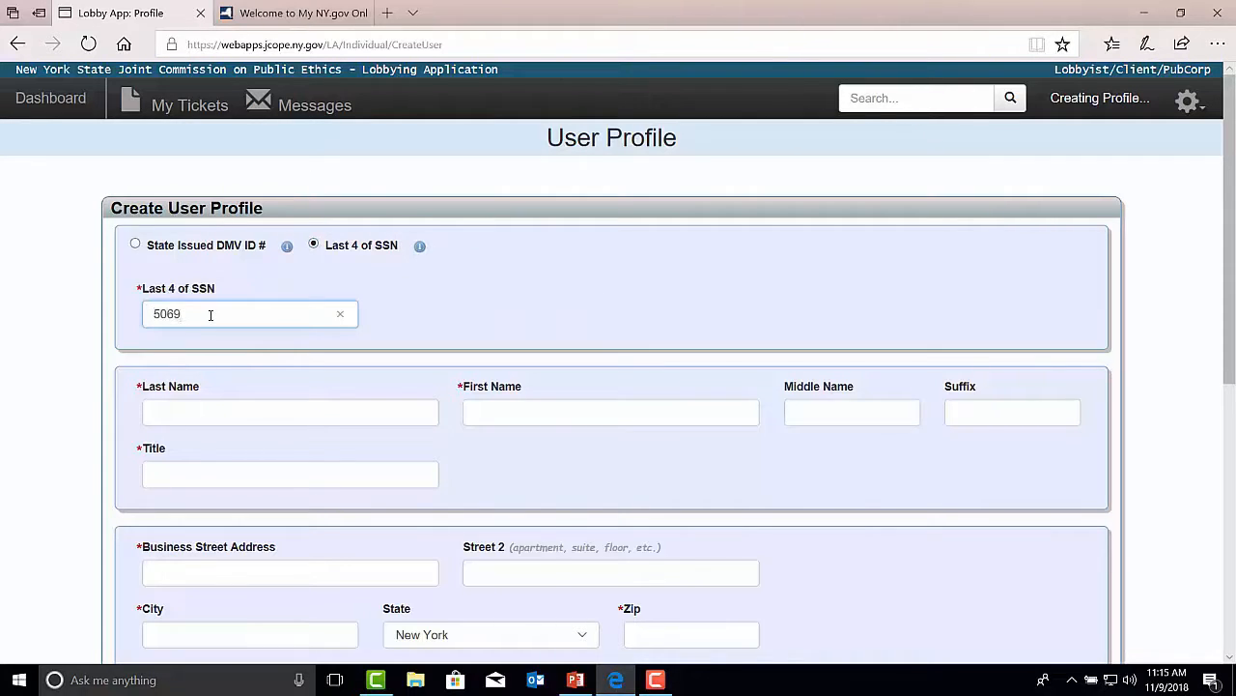
Step: Enter the user's last name and first name
left_click(191, 412)
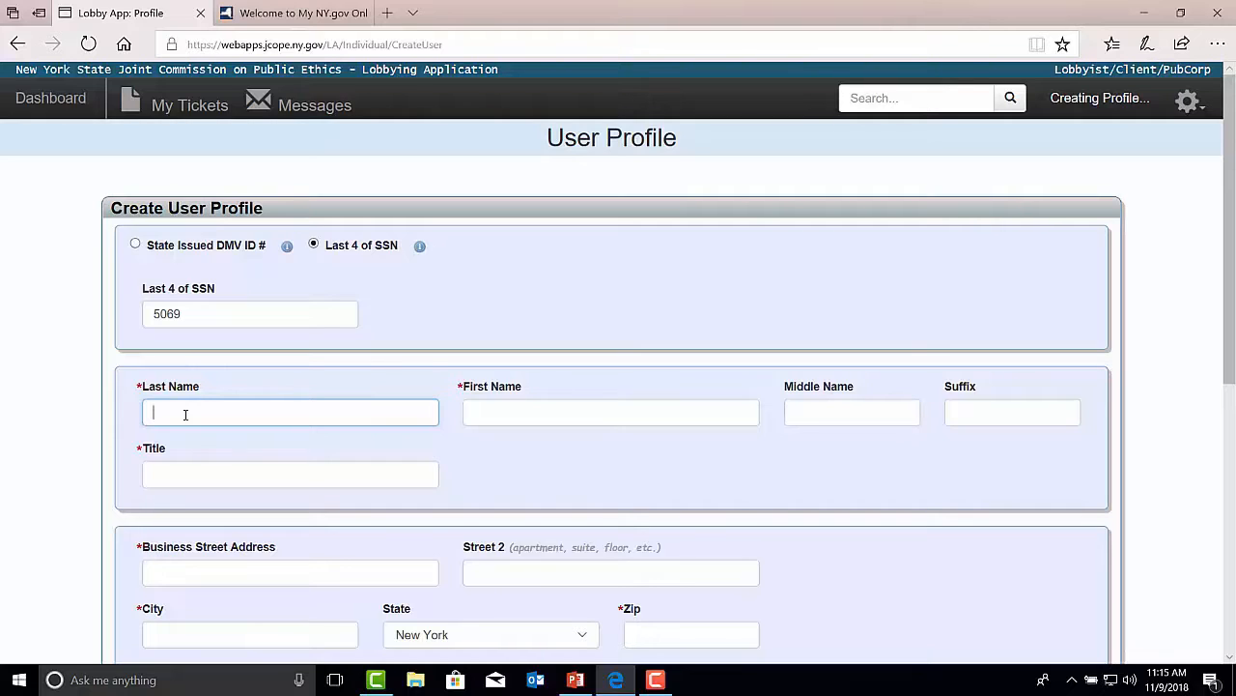
type("Doe")
left_click(494, 415)
type("Jane")
Step: Set the user's title to President
left_click(317, 479)
type("Pres")
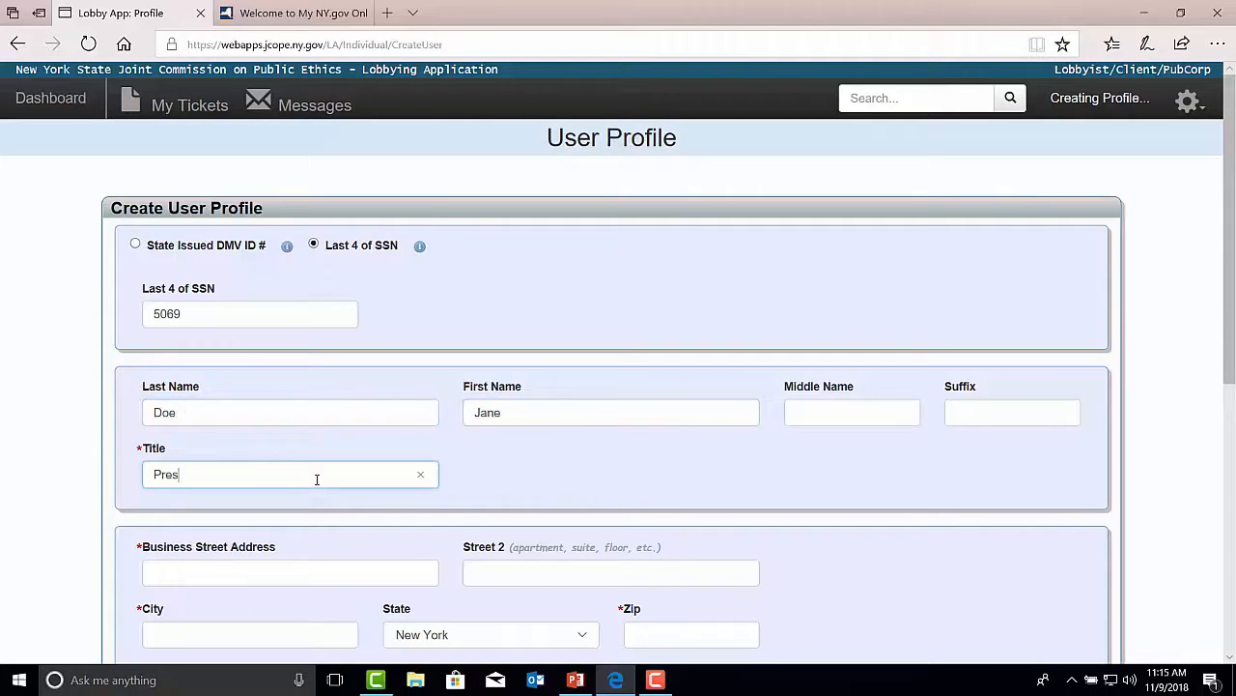
type("ident")
Step: Fill in the business street address from the suggestion, plus the city and zip code
left_click_drag(1231, 325, 1232, 444)
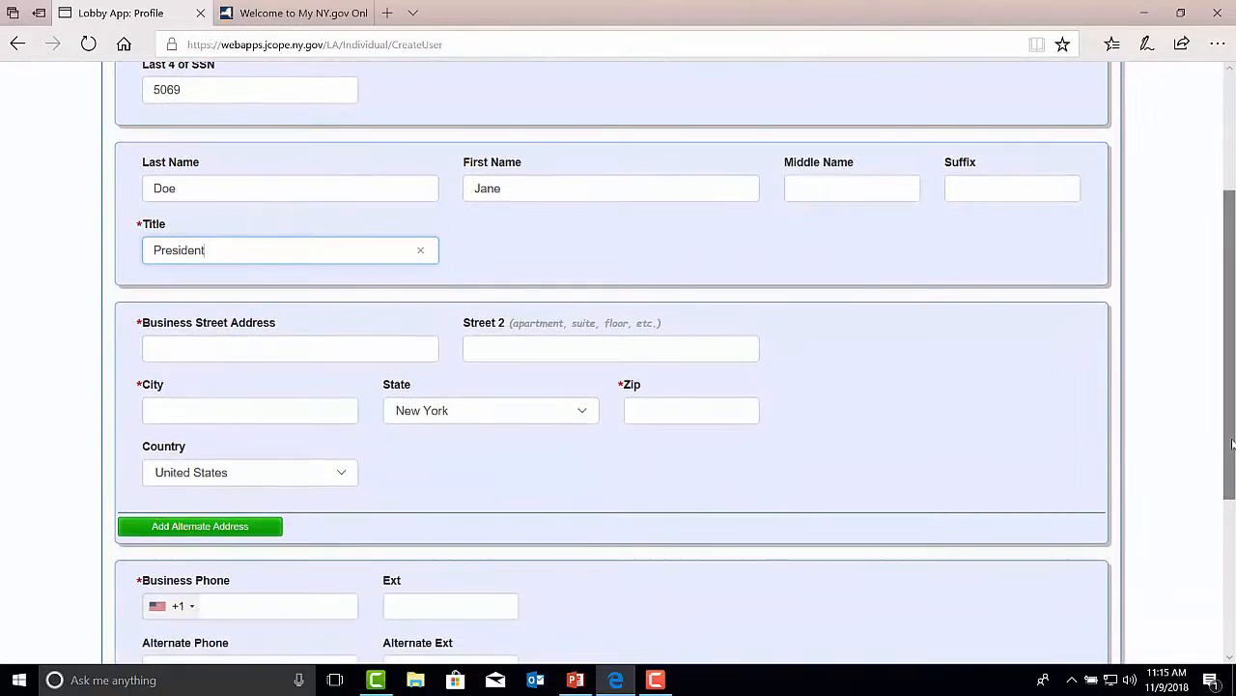
left_click(228, 353)
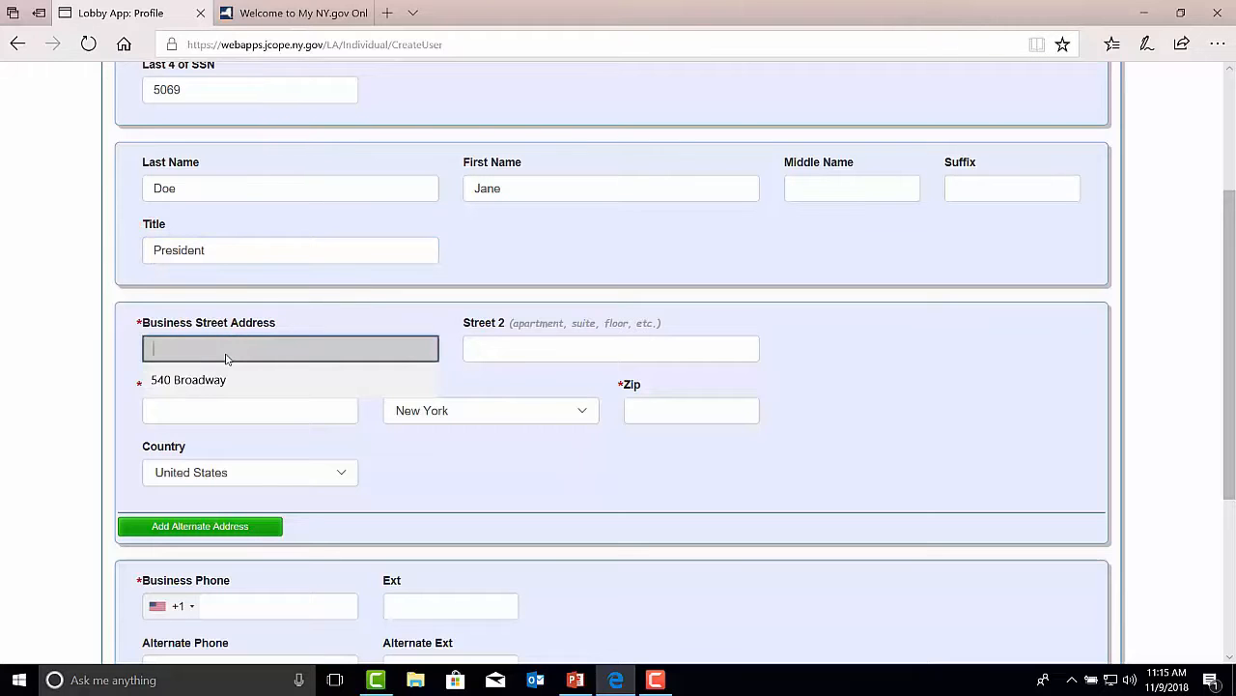
left_click(225, 380)
left_click(215, 409)
type("Albany")
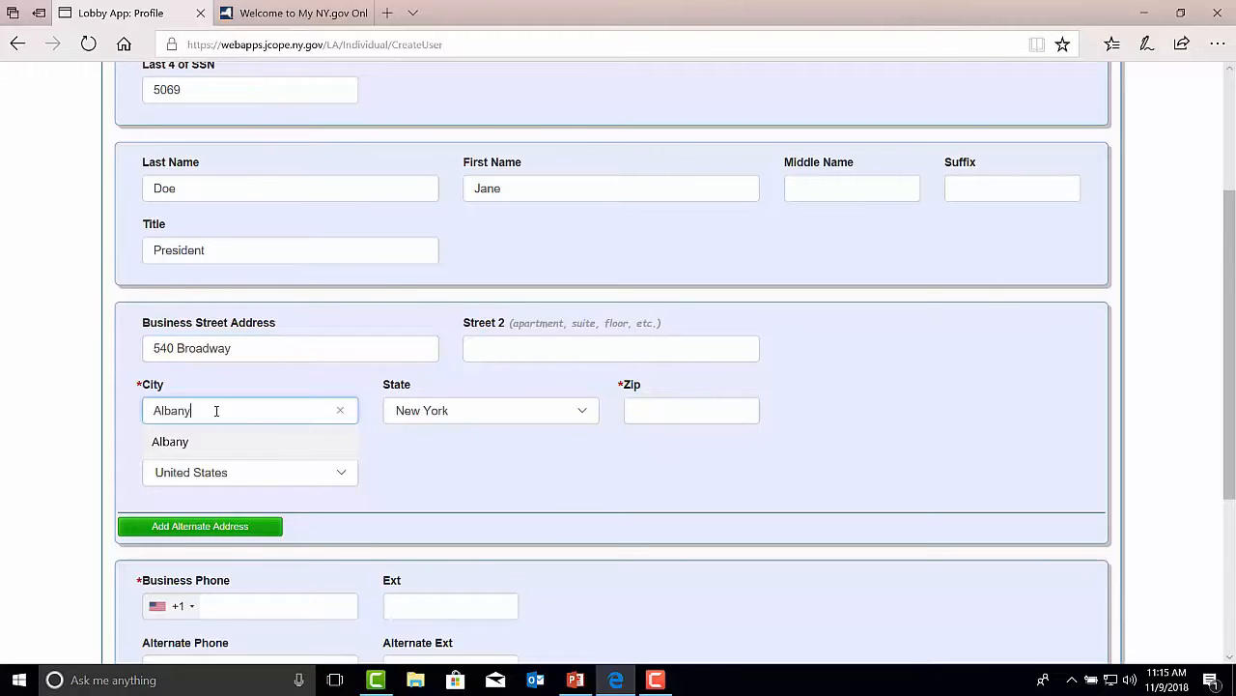
left_click(649, 410)
type("12207-____")
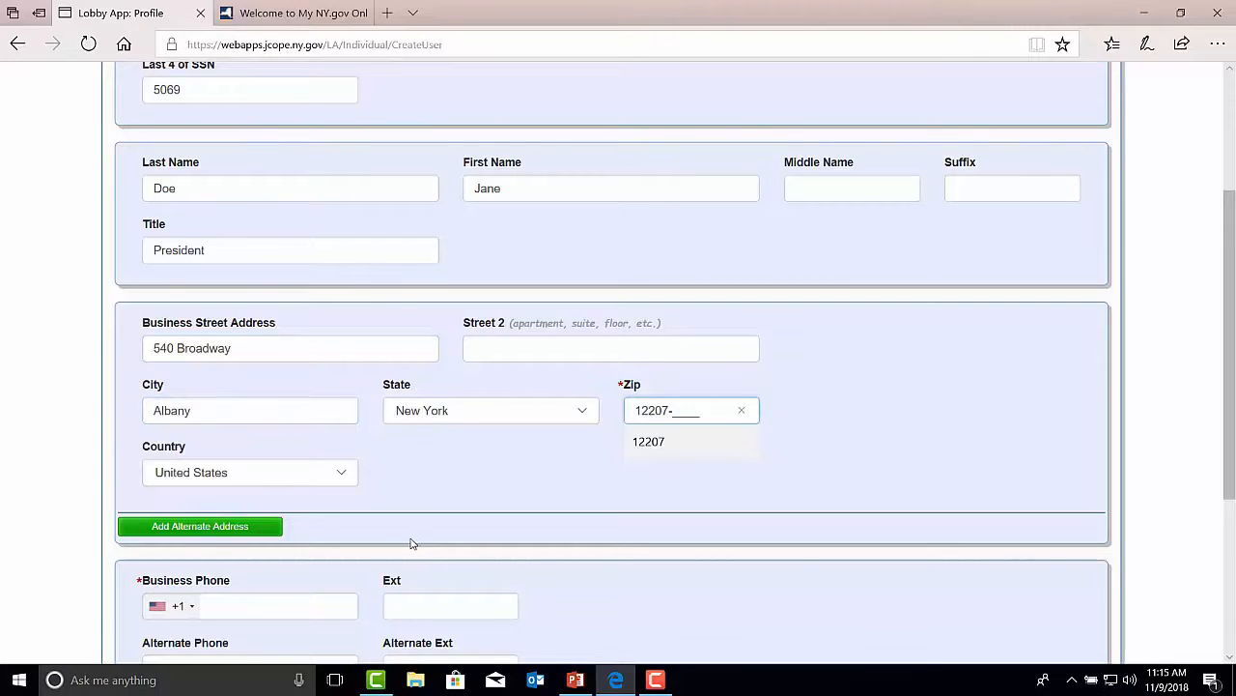
left_click(170, 532)
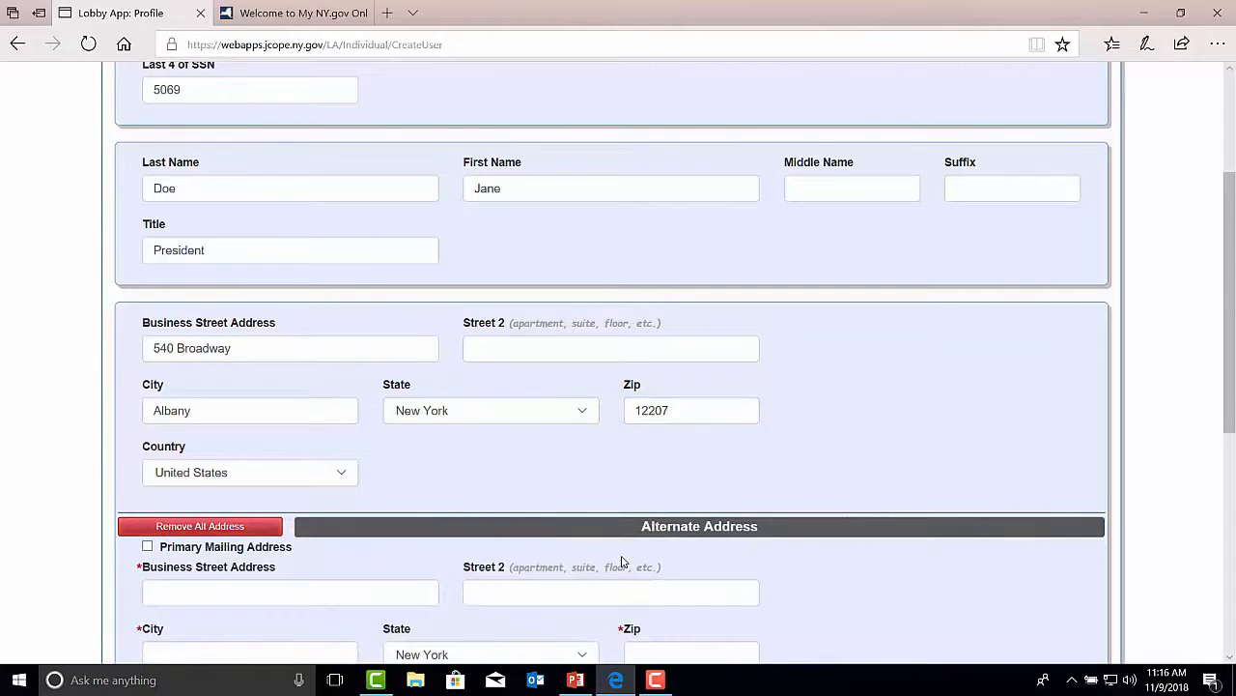
scroll(618, 561, "down", 3)
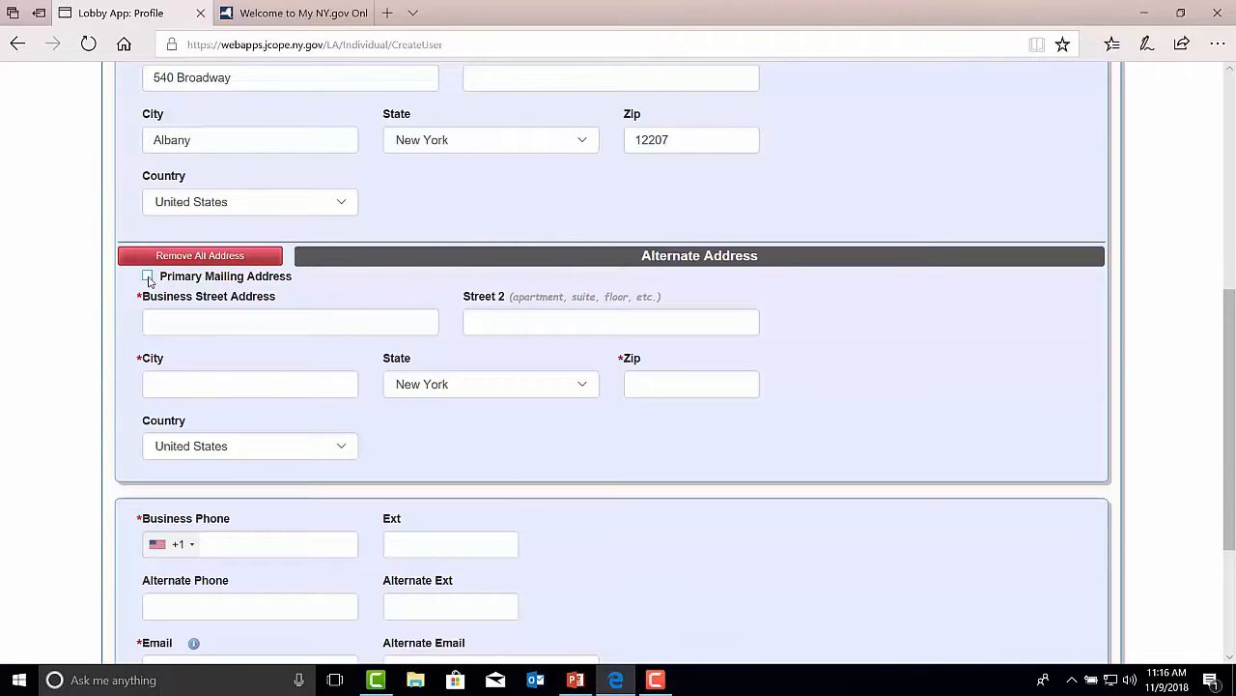
left_click(200, 257)
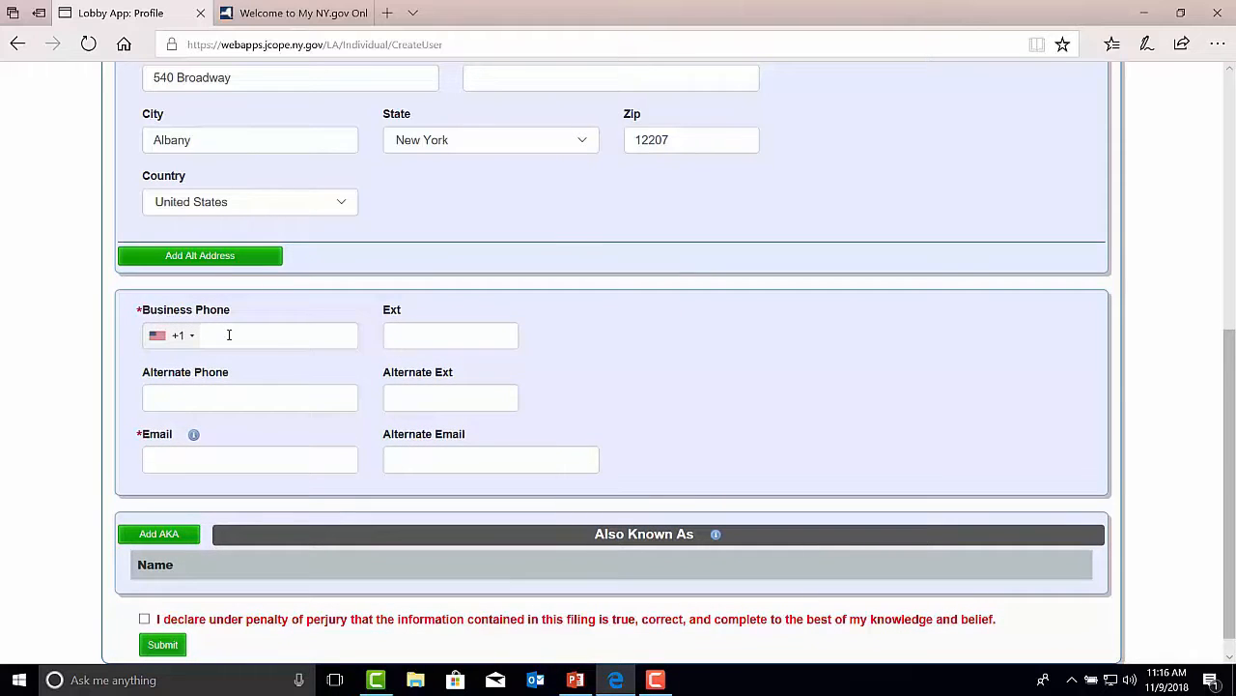
Step: Enter the business phone number and the user's e-mail address
left_click(229, 334)
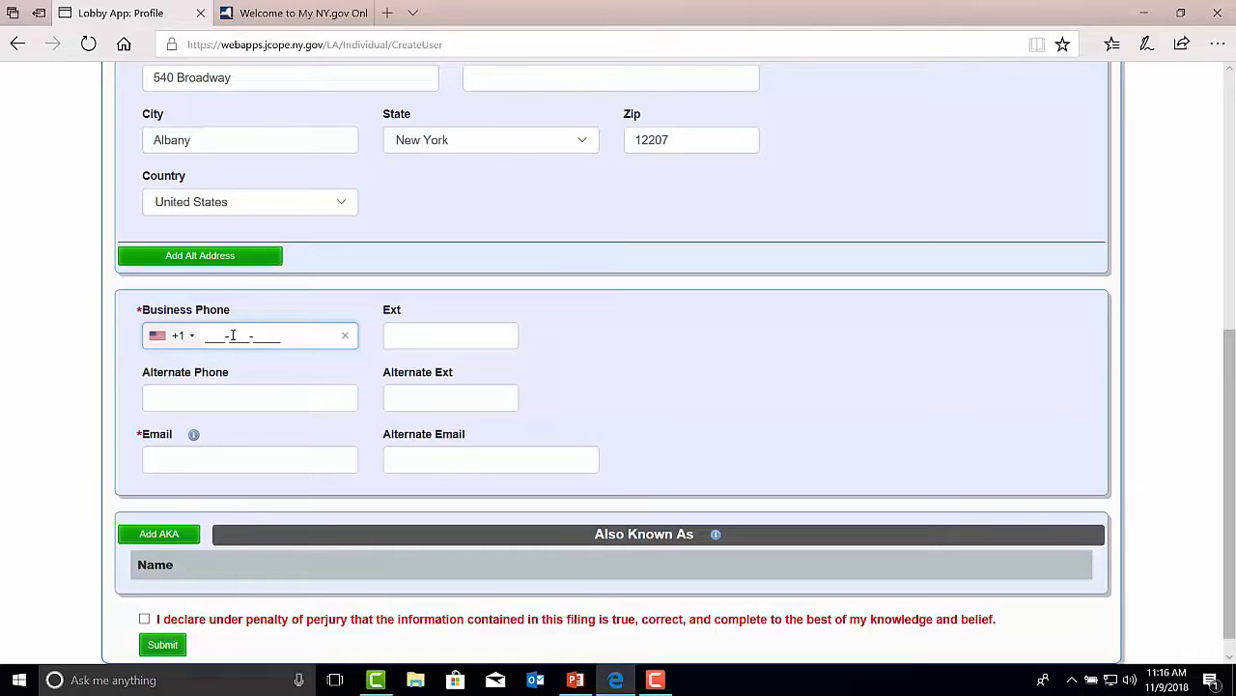
left_click(176, 461)
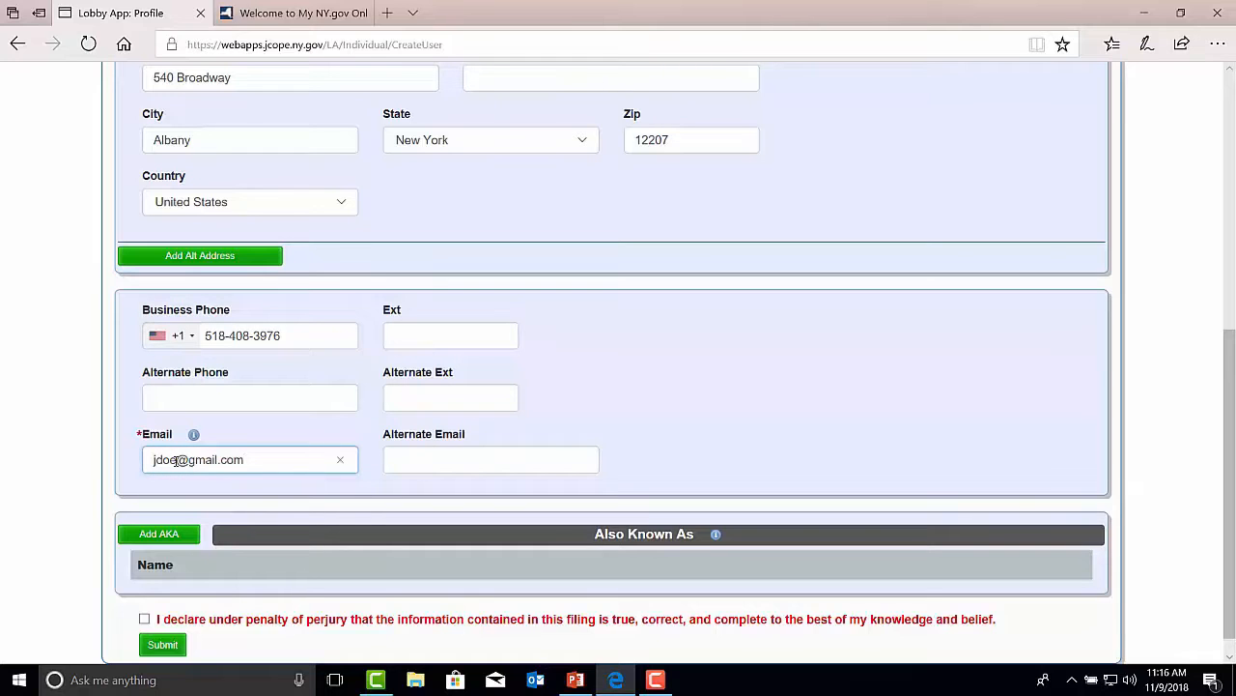
scroll(276, 499, "down", 1)
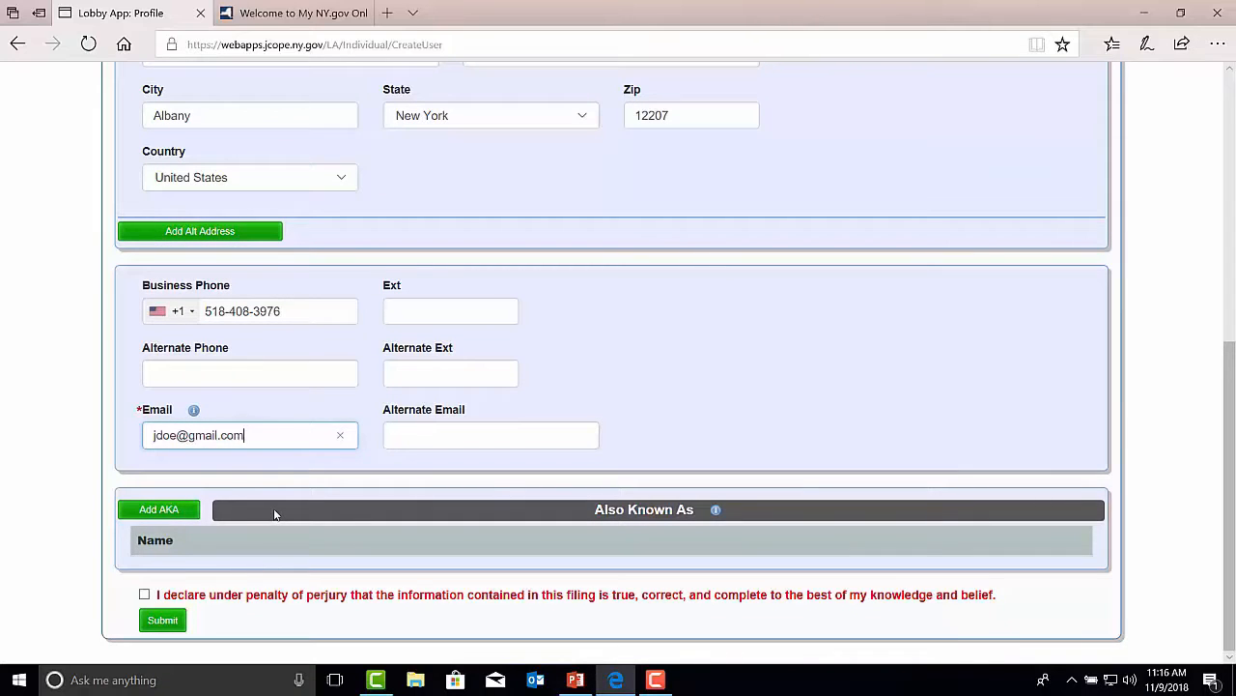
left_click(164, 510)
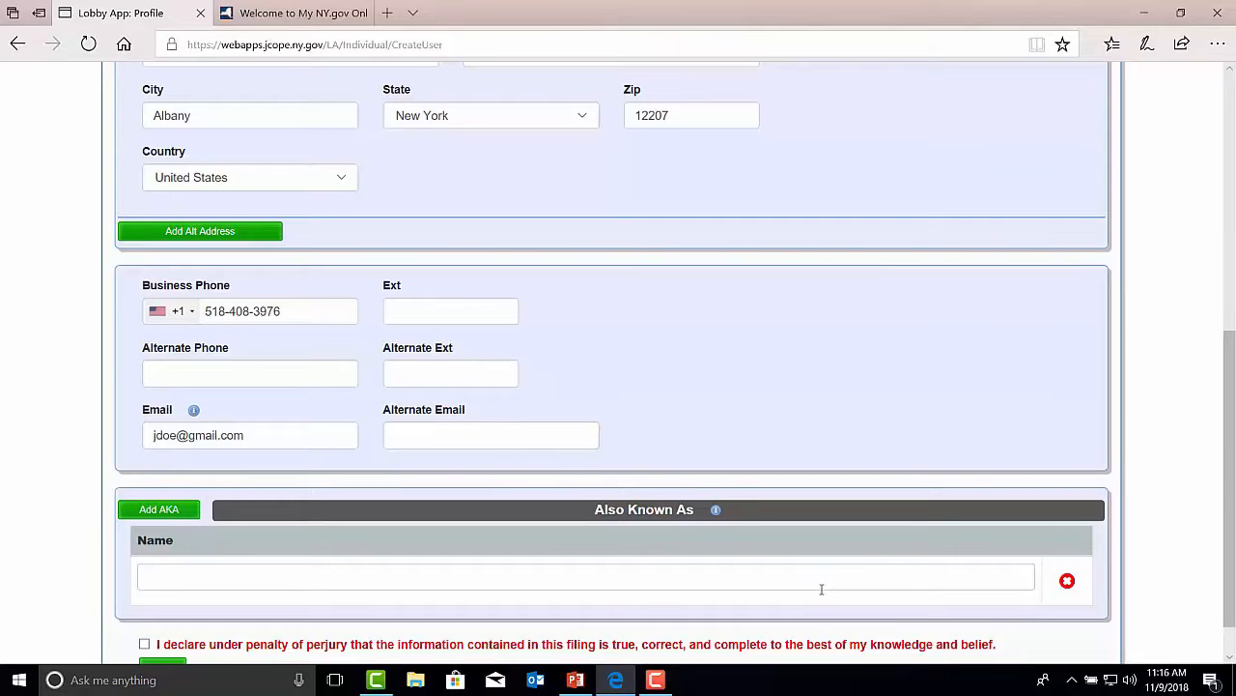
left_click(1067, 581)
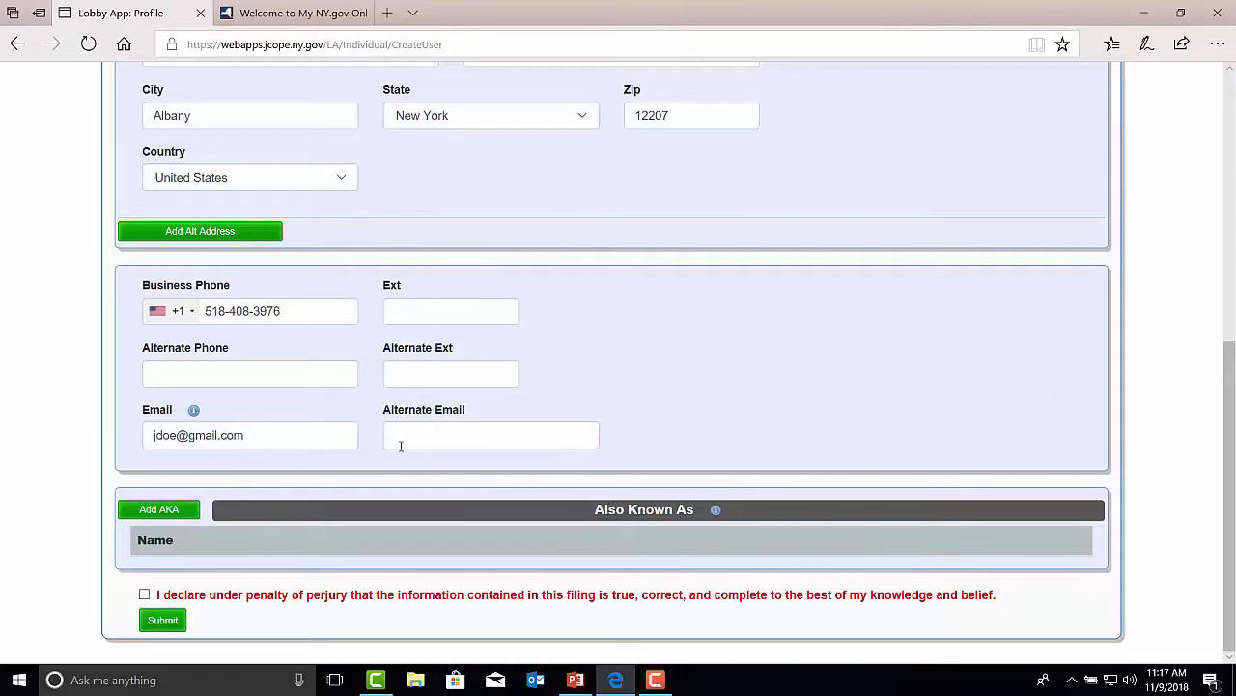
Step: Clear the e-mail address field
left_click_drag(254, 436, 144, 435)
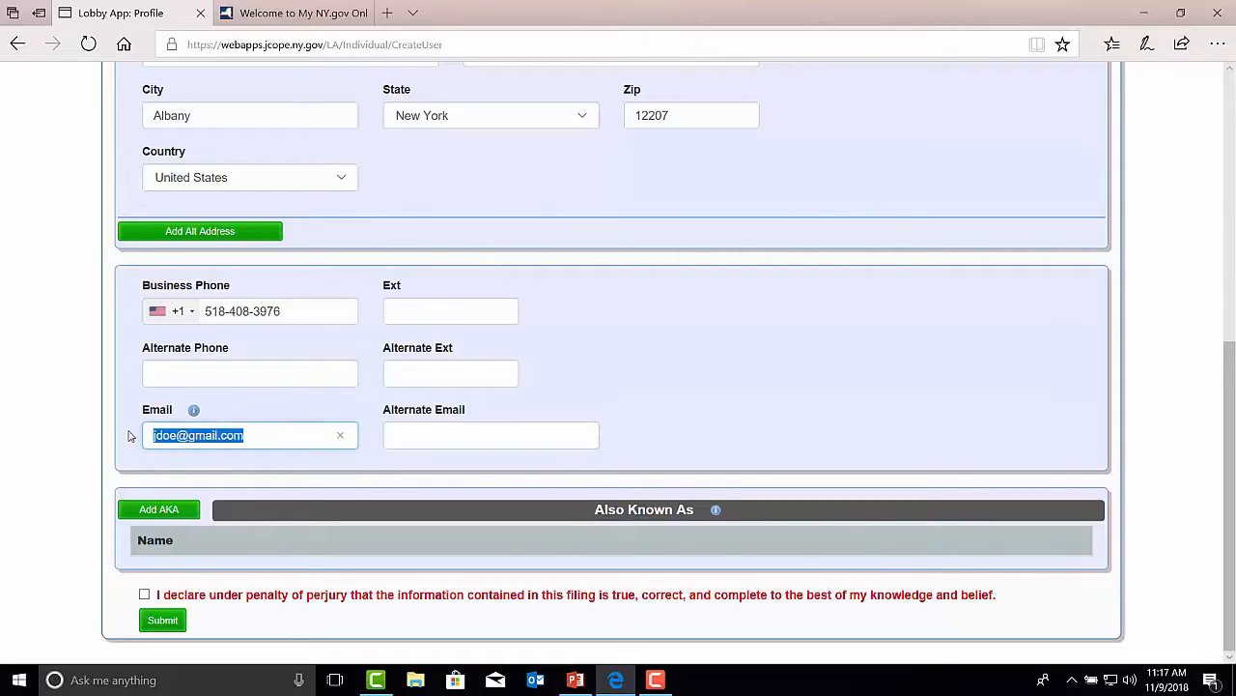
key("BackSpace")
Step: Accept the perjury declaration and submit the profile
left_click(145, 594)
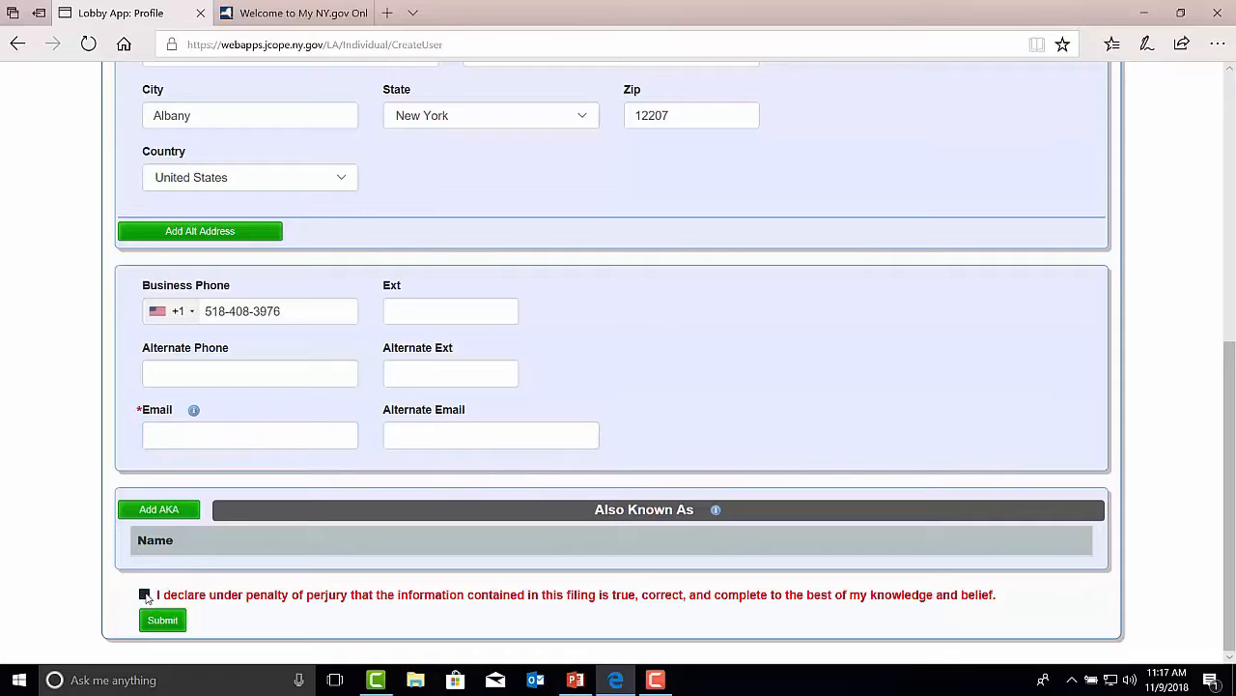
left_click(152, 624)
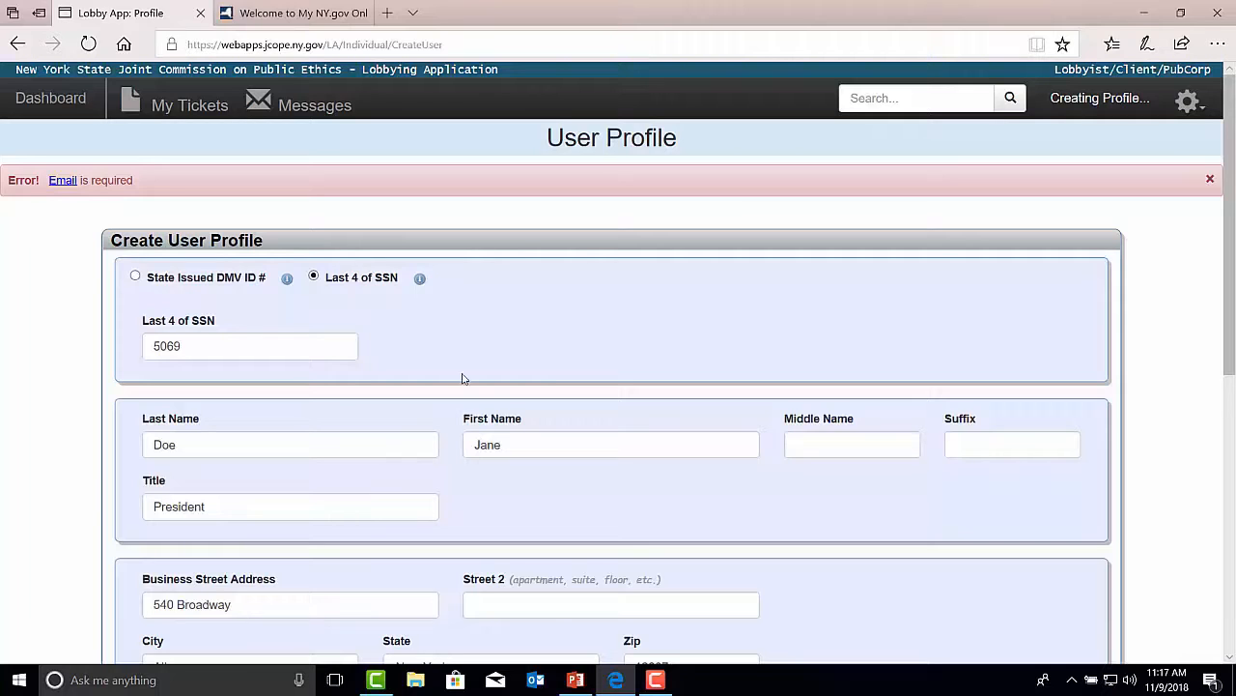
left_click_drag(136, 181, 4, 184)
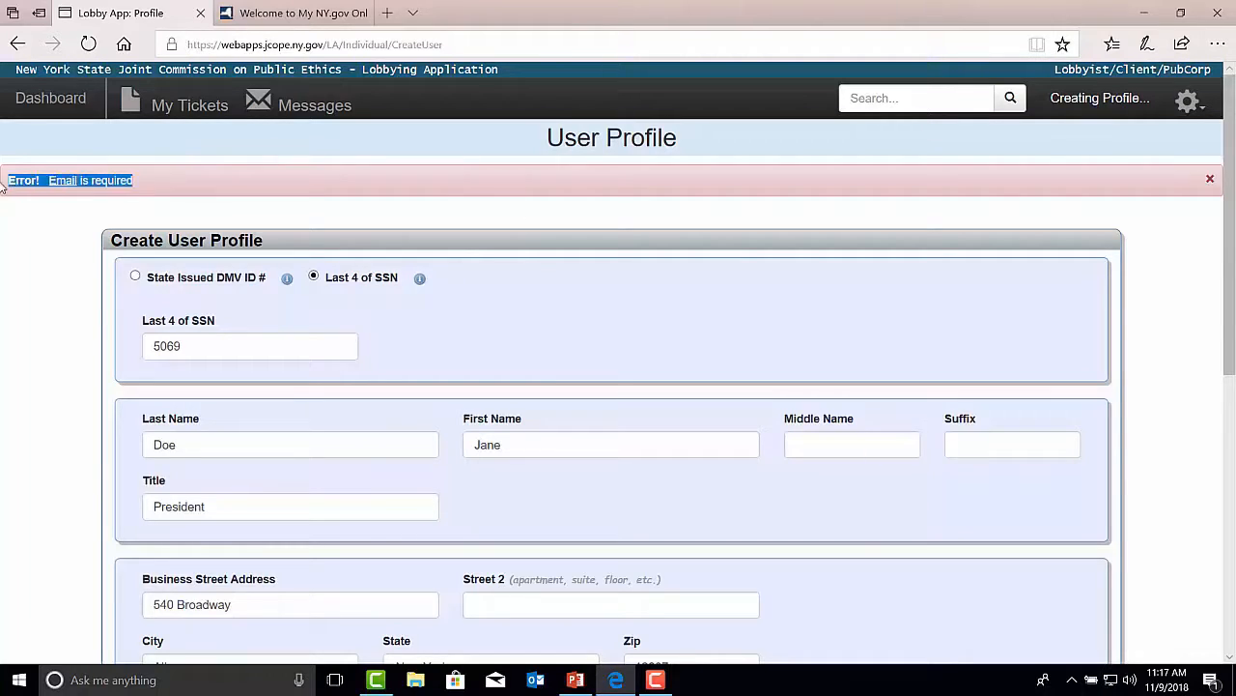
Step: Re-enter the user's e-mail address and submit the profile again
left_click_drag(1230, 270, 1233, 553)
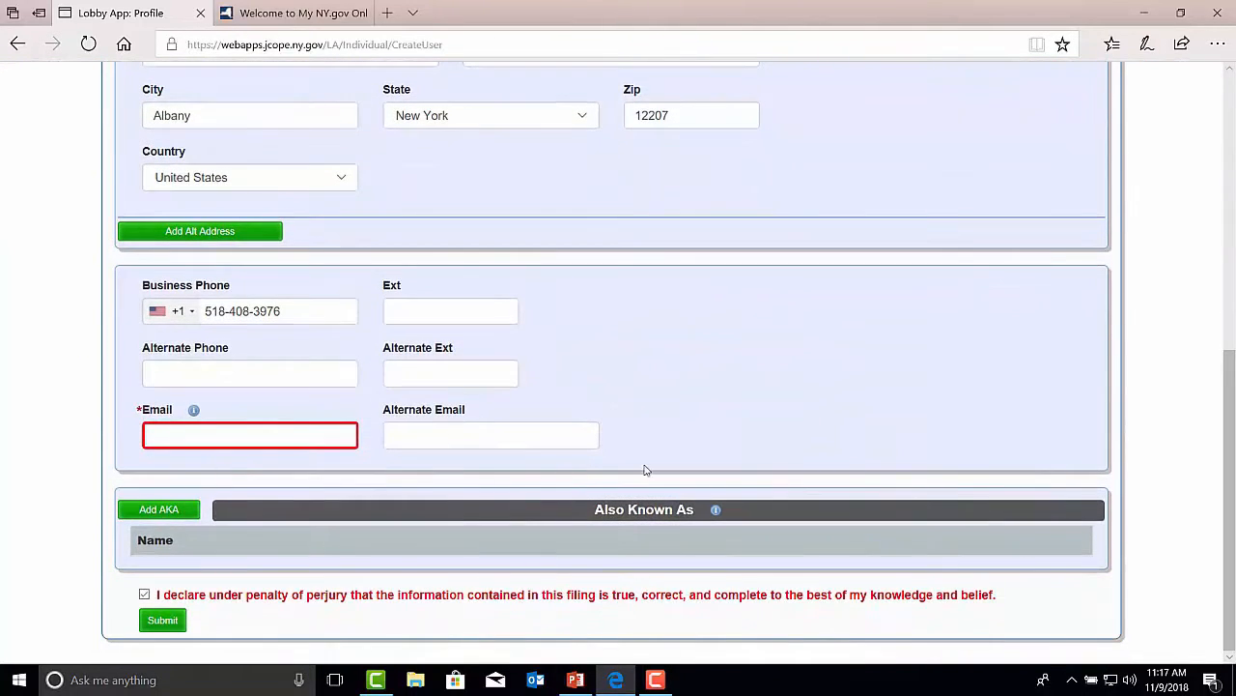
left_click(162, 438)
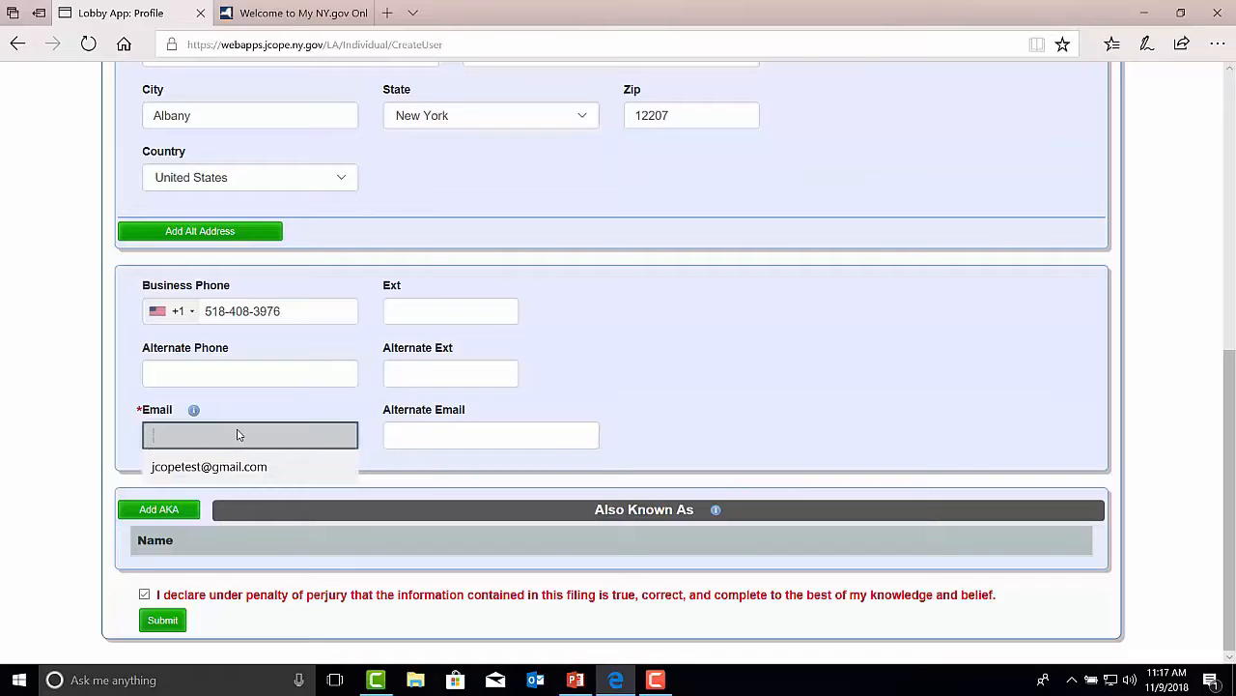
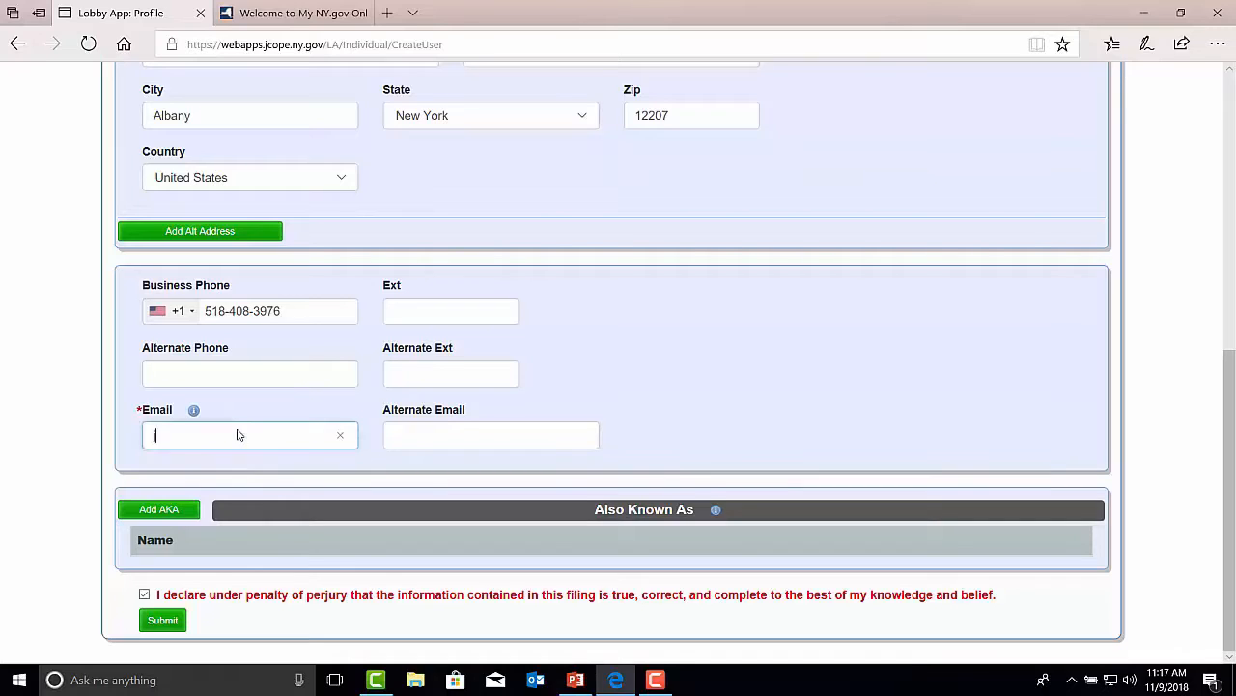
left_click(163, 621)
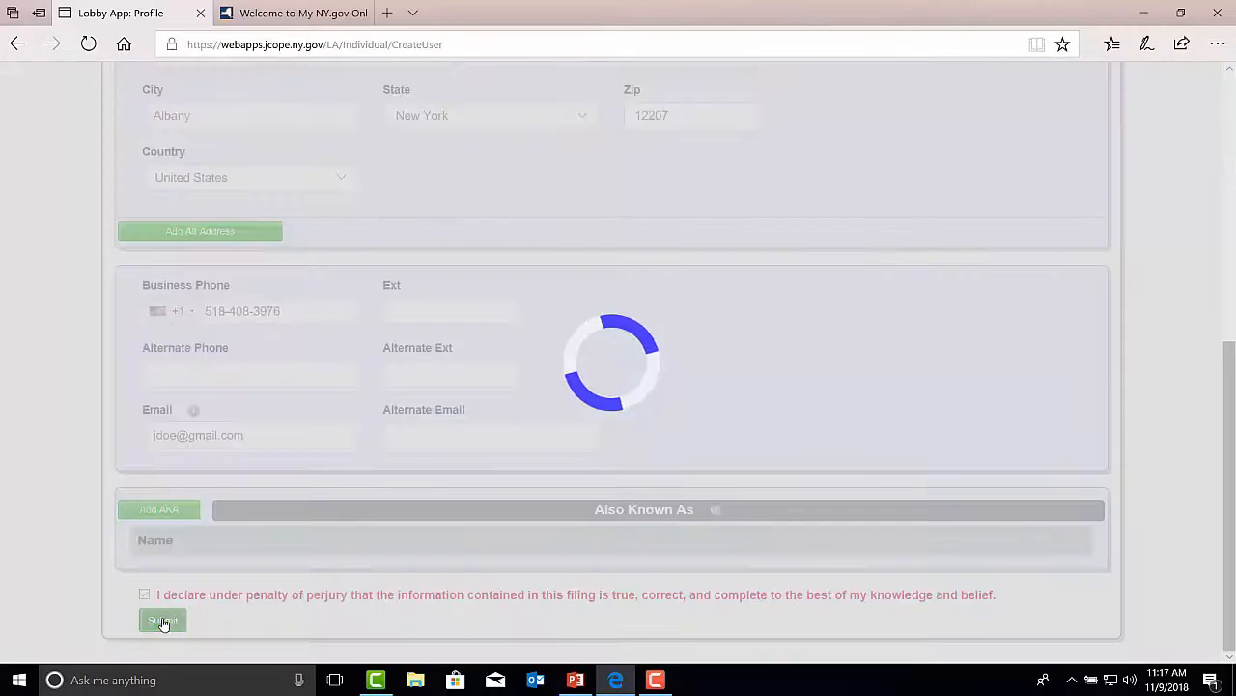